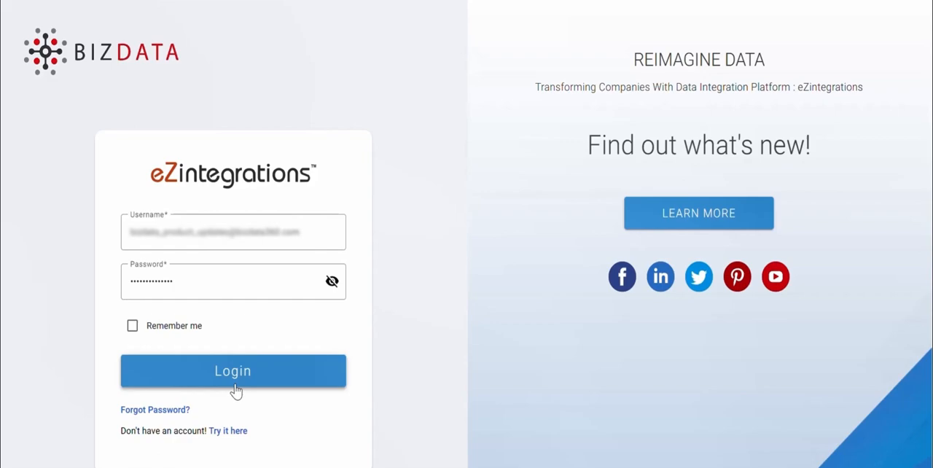
Log in and start creating a new integration bridge in the eZintegrations module.
{"action": "left_click", "coordinate": [234, 385]}
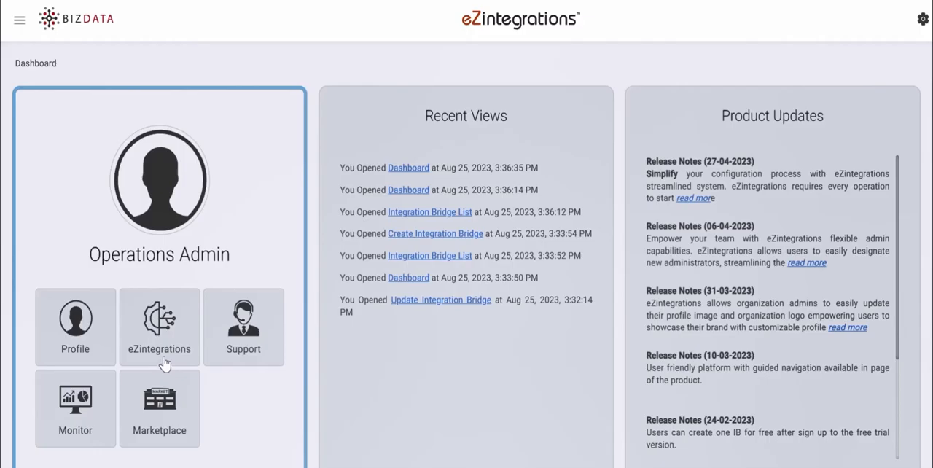
{"action": "left_click", "coordinate": [162, 342]}
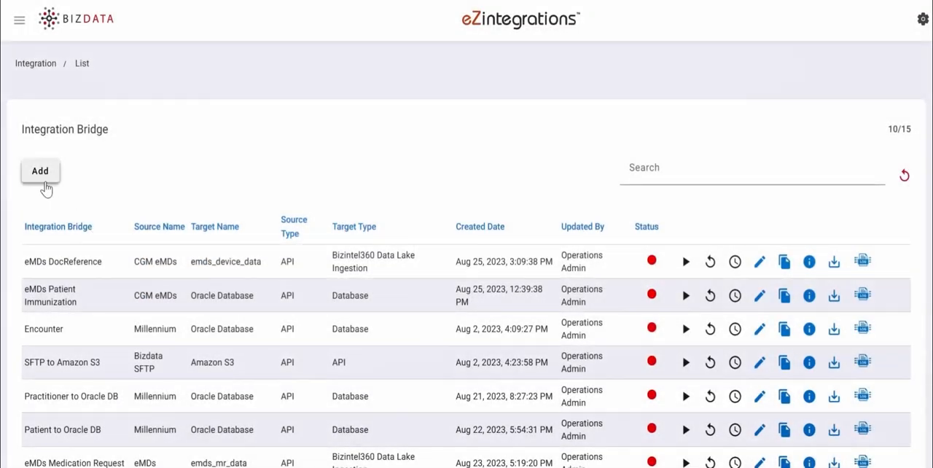
{"action": "left_click", "coordinate": [40, 172]}
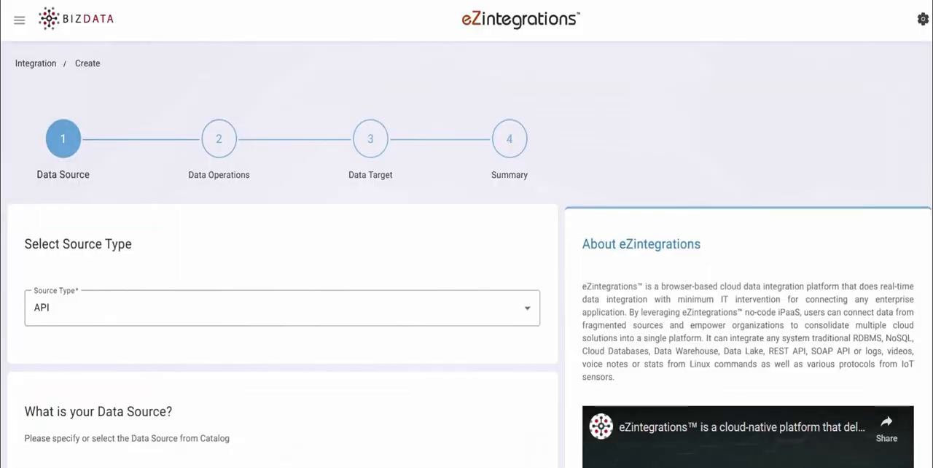
Use API as the source type and pick salesforce as the data source product.
{"action": "left_click", "coordinate": [467, 316]}
{"action": "left_click", "coordinate": [467, 316]}
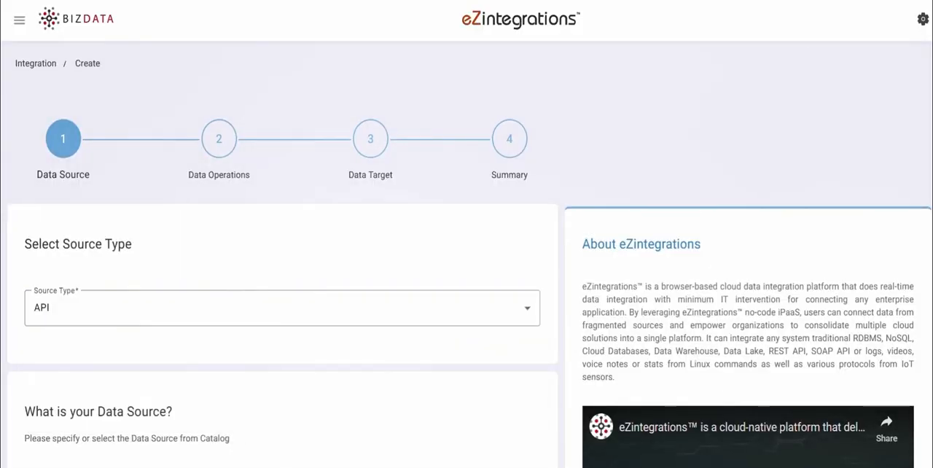
{"action": "scroll", "coordinate": [435, 151], "scroll_direction": "down", "scroll_amount": 5}
{"action": "left_click", "coordinate": [394, 163]}
{"action": "type", "text": "sa"}
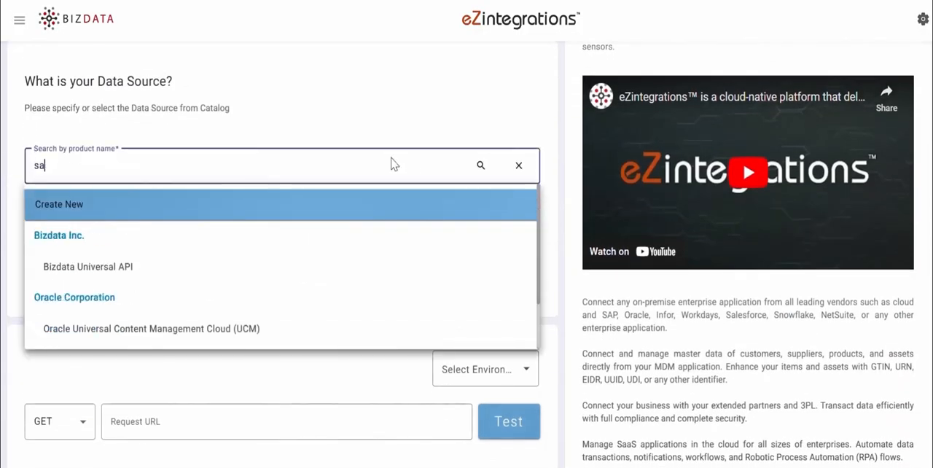
{"action": "type", "text": "les"}
{"action": "left_click", "coordinate": [364, 277]}
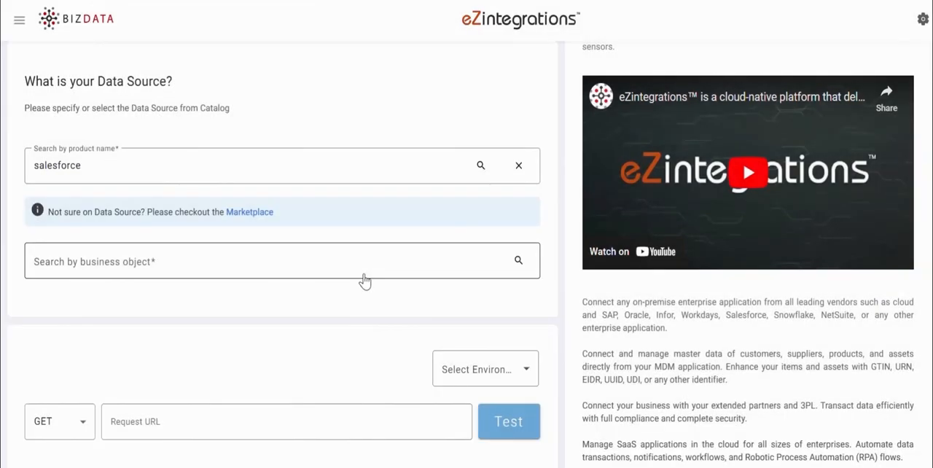
Select the business object Contacts (Version: v25.0) (Method: GET) for the Salesforce source.
{"action": "left_click", "coordinate": [346, 261]}
{"action": "type", "text": "cont"}
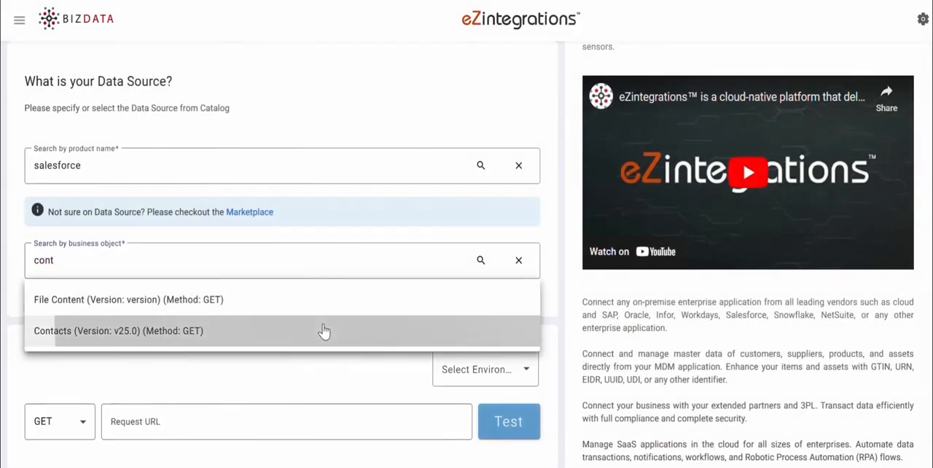
{"action": "left_click", "coordinate": [324, 332]}
Set the request's authorization to OAuth 2.0 with POST as the refresh token endpoint method, and check the endpoint body.
{"action": "scroll", "coordinate": [71, 141], "scroll_direction": "down", "scroll_amount": 4}
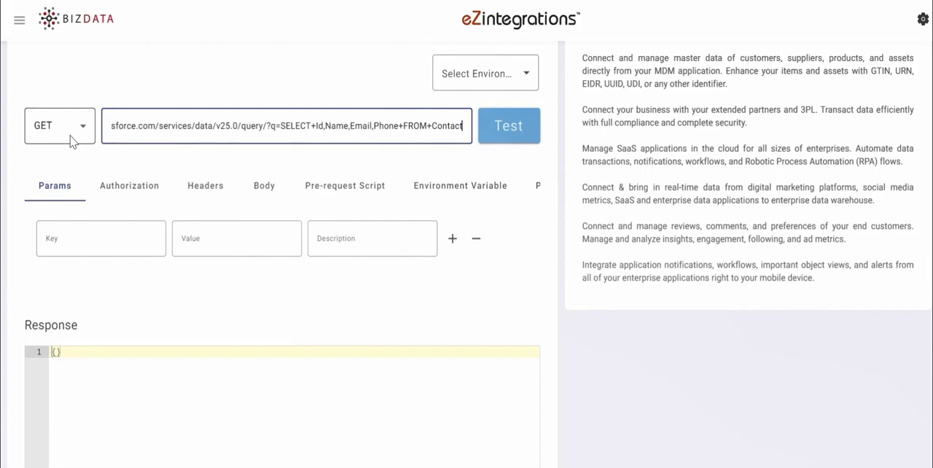
{"action": "left_click", "coordinate": [131, 187]}
{"action": "left_click", "coordinate": [122, 240]}
{"action": "left_click", "coordinate": [113, 340]}
{"action": "left_click", "coordinate": [243, 293]}
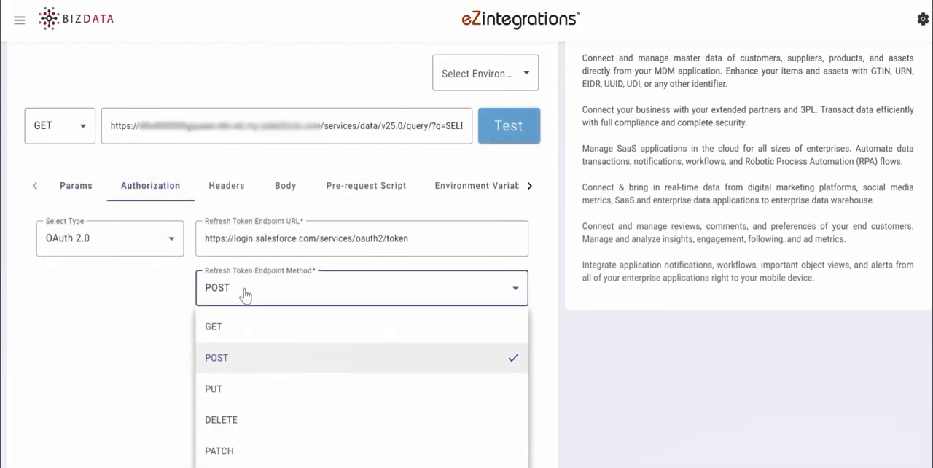
{"action": "left_click", "coordinate": [248, 365]}
{"action": "scroll", "coordinate": [281, 318], "scroll_direction": "down", "scroll_amount": 6}
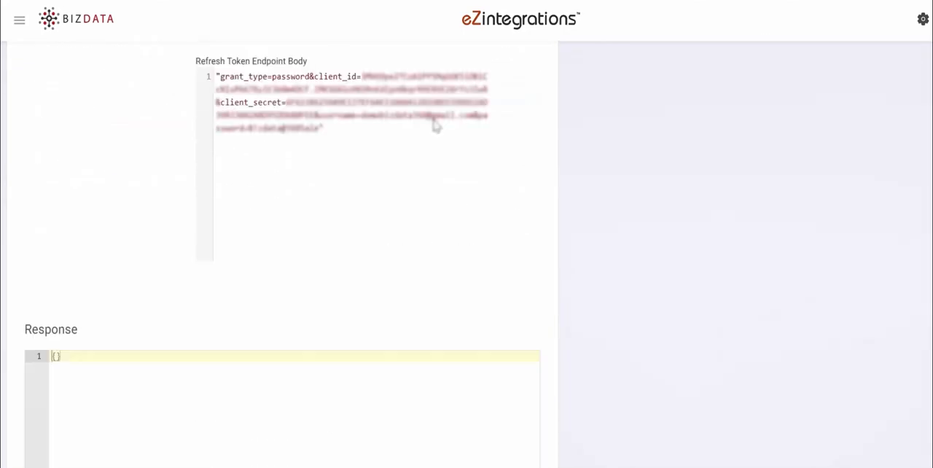
Test the Salesforce contacts request, check its response and continue to the data operations stage.
{"action": "scroll", "coordinate": [923, 294], "scroll_direction": "up", "scroll_amount": 6}
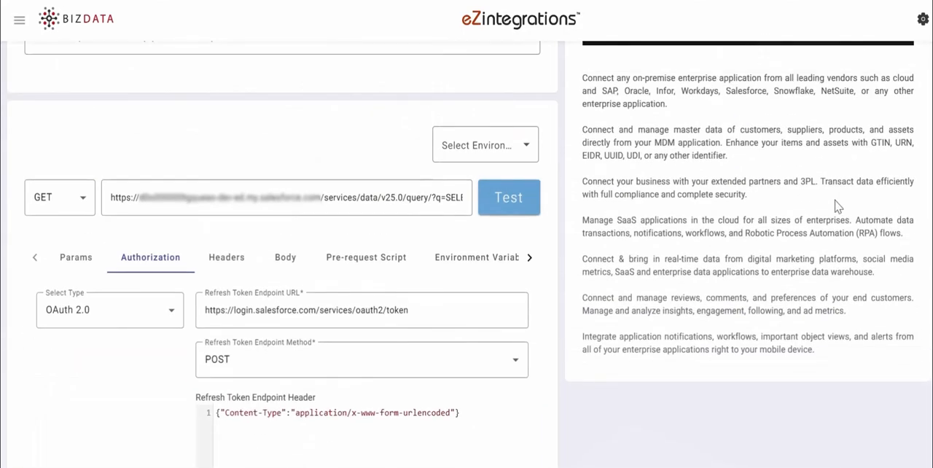
{"action": "left_click", "coordinate": [514, 208]}
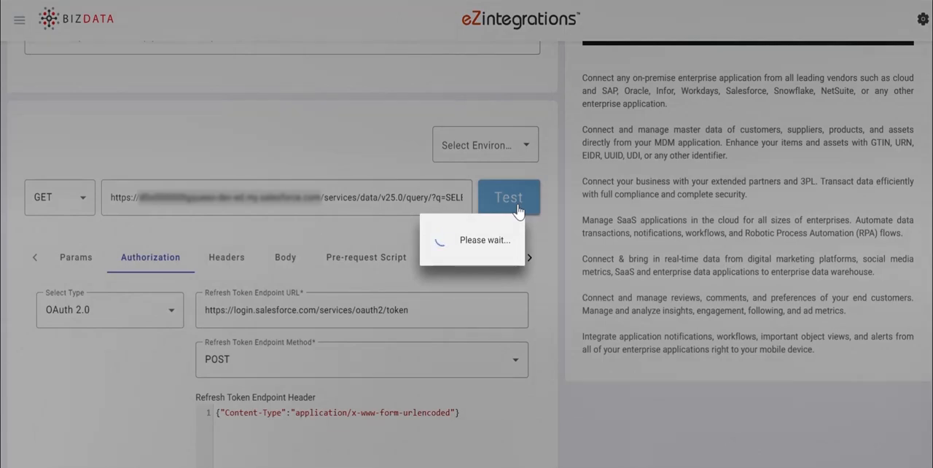
{"action": "scroll", "coordinate": [513, 208], "scroll_direction": "down", "scroll_amount": 10}
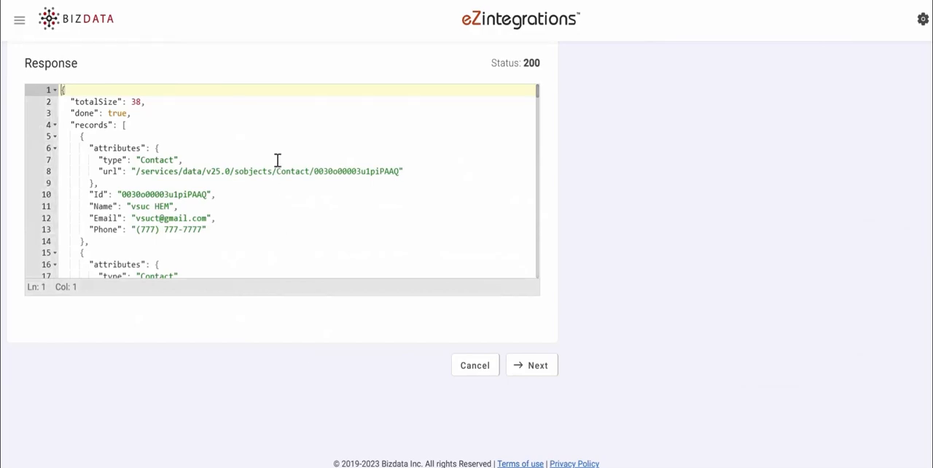
{"action": "mouse_move", "coordinate": [540, 100]}
{"action": "left_mouse_down"}
{"action": "mouse_move", "coordinate": [538, 127]}
{"action": "mouse_move", "coordinate": [537, 88]}
{"action": "left_mouse_up"}
{"action": "left_click", "coordinate": [539, 366]}
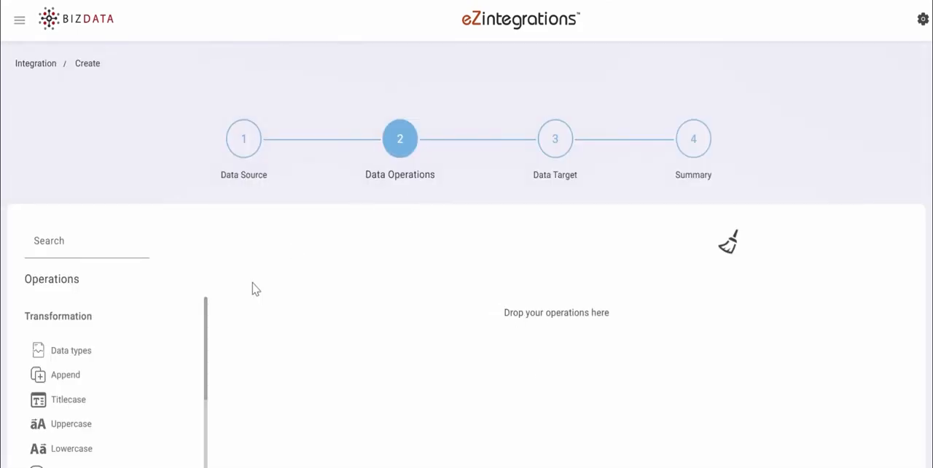
Add the Single Line to Tuple wrangling operation to the integration's data operations pipeline.
{"action": "scroll", "coordinate": [217, 323], "scroll_direction": "down", "scroll_amount": 1}
{"action": "scroll", "coordinate": [217, 160], "scroll_direction": "down", "scroll_amount": 2}
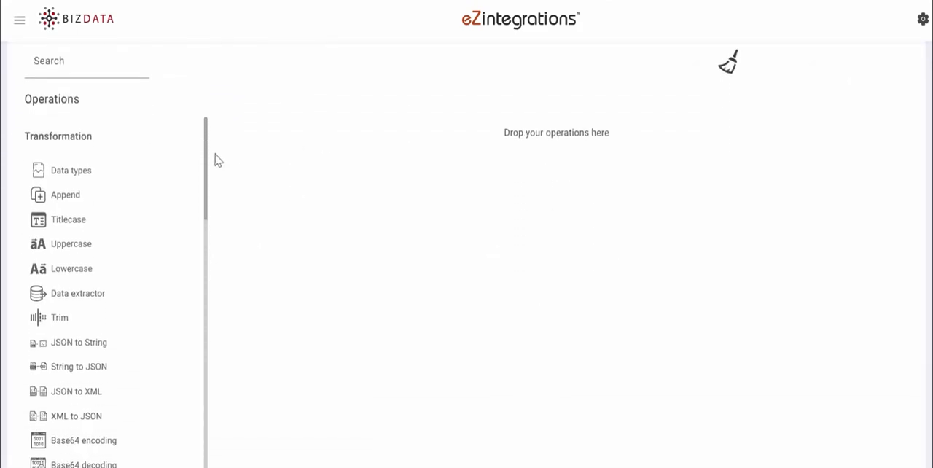
{"action": "left_click_drag", "start_coordinate": [208, 161], "coordinate": [197, 138]}
{"action": "left_click_drag", "start_coordinate": [208, 173], "coordinate": [214, 316]}
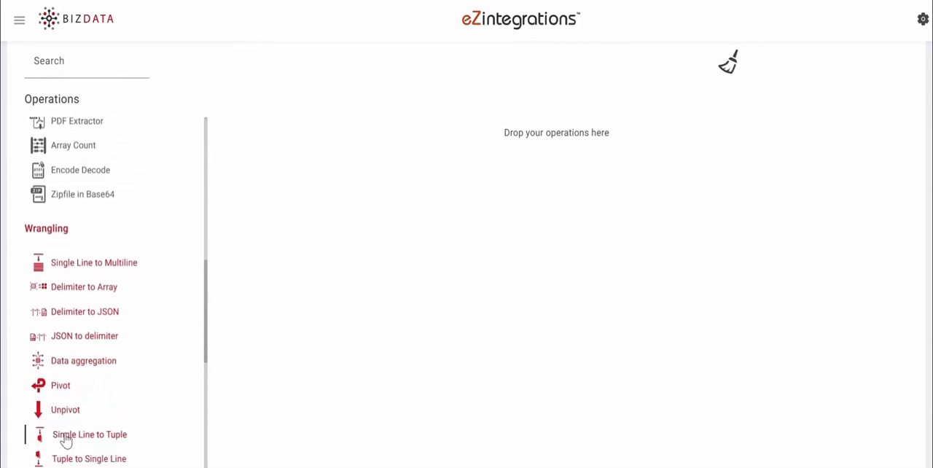
{"action": "left_click_drag", "start_coordinate": [67, 437], "coordinate": [414, 130]}
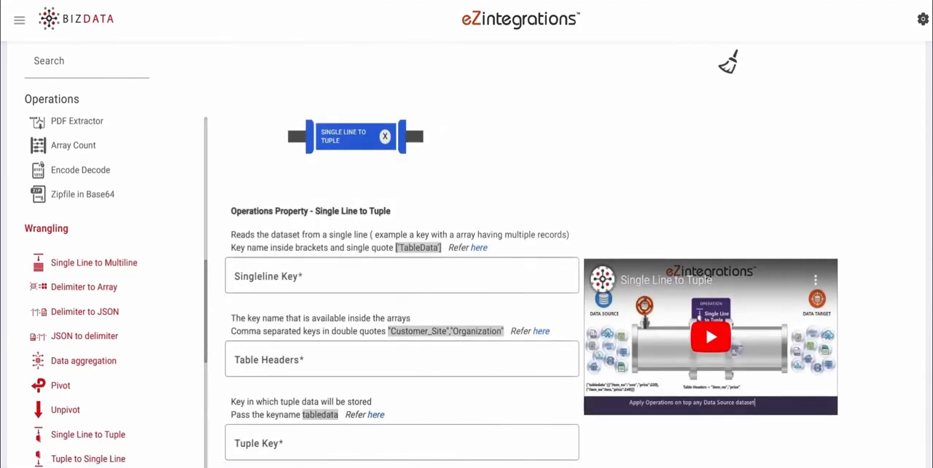
Locate the records array in the JSON response and set the Singleline Key to ['bizdata_dataset_response']['records'].
{"action": "scroll", "coordinate": [711, 328], "scroll_direction": "down", "scroll_amount": 1}
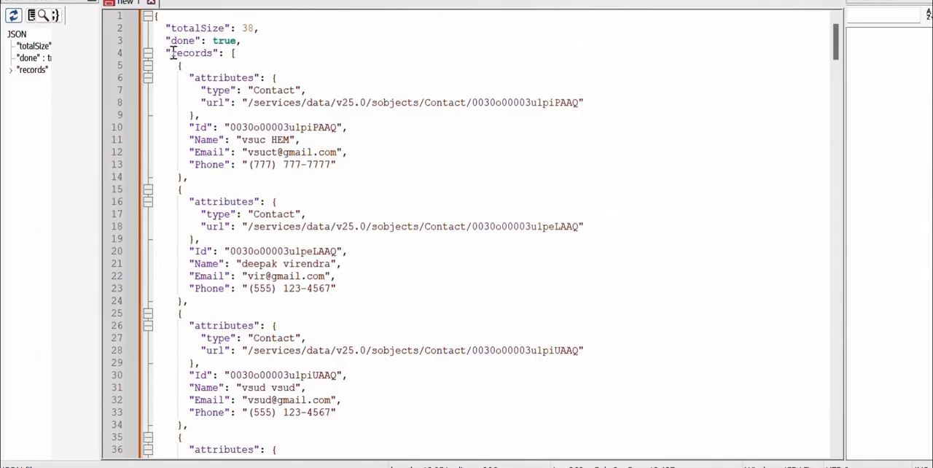
{"action": "left_click_drag", "start_coordinate": [172, 54], "coordinate": [212, 56]}
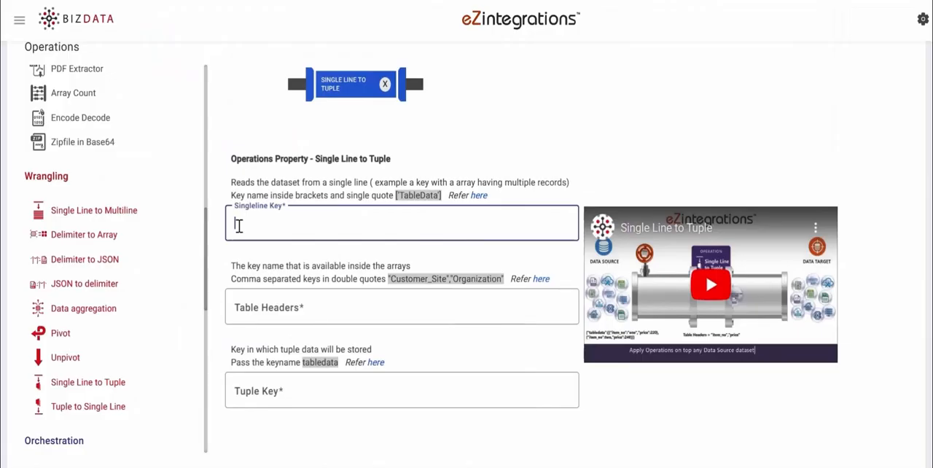
{"action": "type", "text": "['bizdata_dataset_response']['records']"}
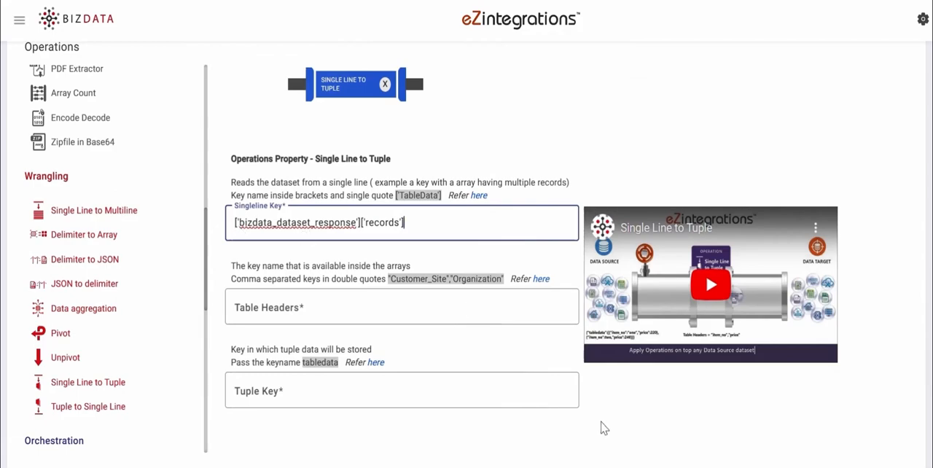
Set the Table Headers to "Id","Name","Email","Phone", fill in the Tuple Key and continue to the data target stage.
{"action": "left_click", "coordinate": [306, 309]}
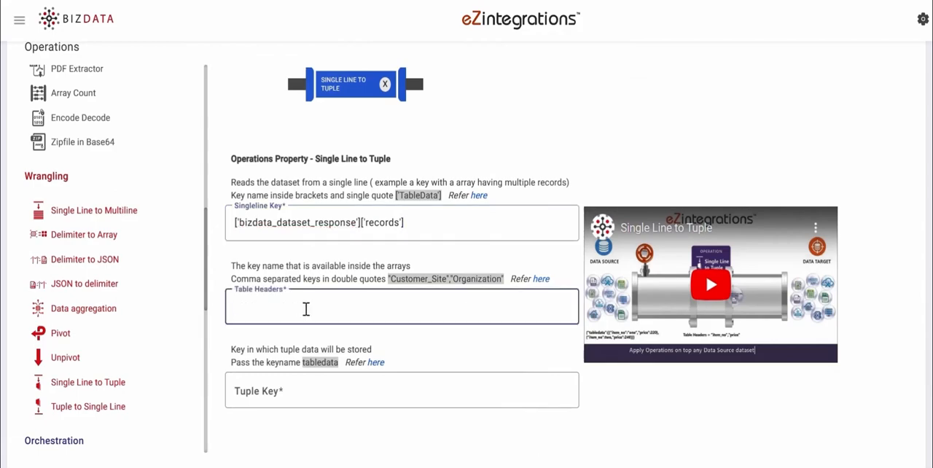
{"action": "type", "text": "\"Id\",\"Name\",\"Email\",\"Phone\""}
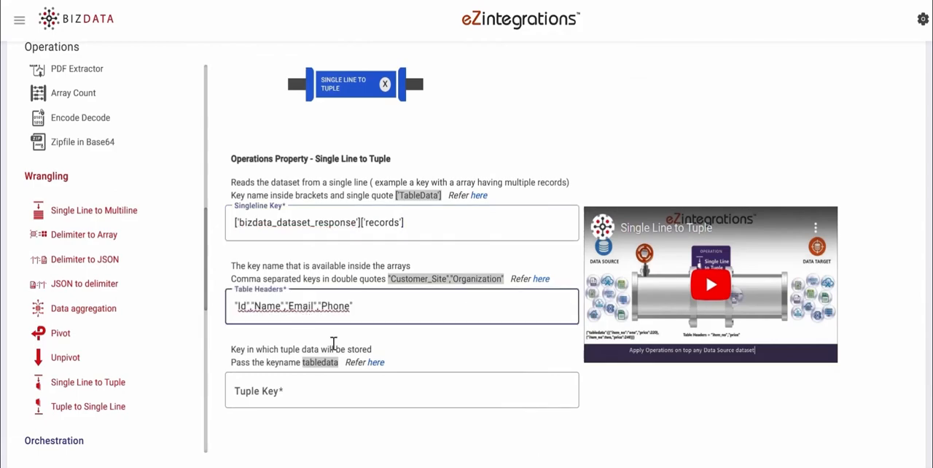
{"action": "left_click", "coordinate": [273, 395]}
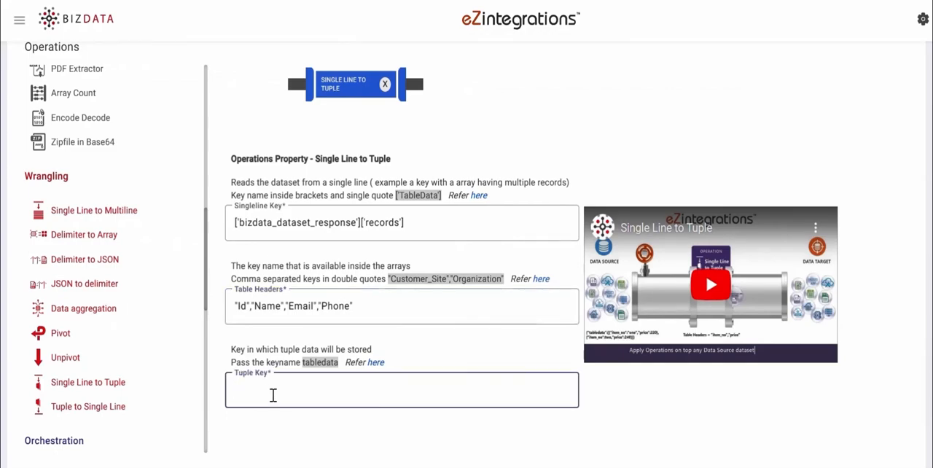
{"action": "type", "text": "tabledata"}
{"action": "scroll", "coordinate": [467, 292], "scroll_direction": "down", "scroll_amount": 3}
{"action": "left_click", "coordinate": [901, 366]}
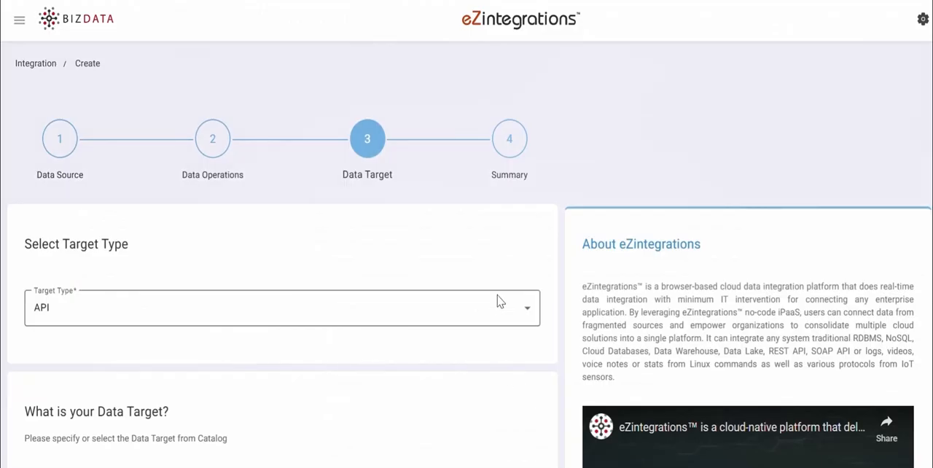
Set the target type to Database and choose MySQL/Maria as the storage with version Older.
{"action": "left_click", "coordinate": [500, 312]}
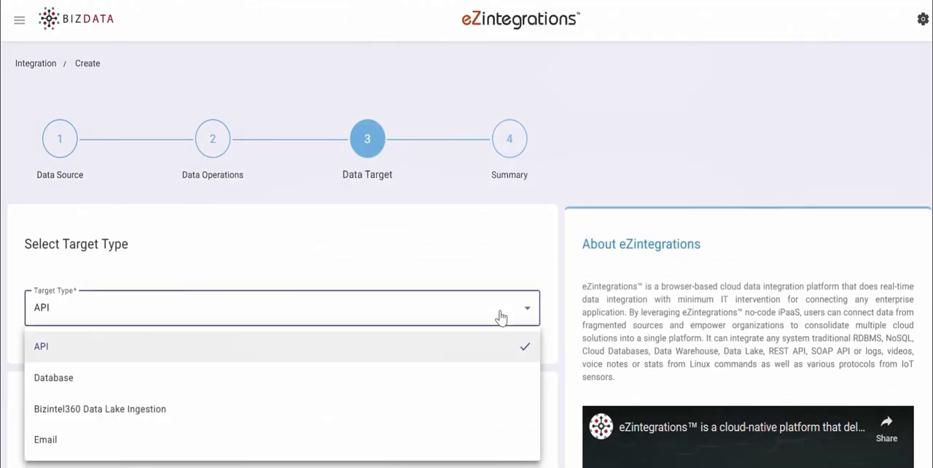
{"action": "left_click", "coordinate": [480, 373]}
{"action": "scroll", "coordinate": [383, 88], "scroll_direction": "down", "scroll_amount": 5}
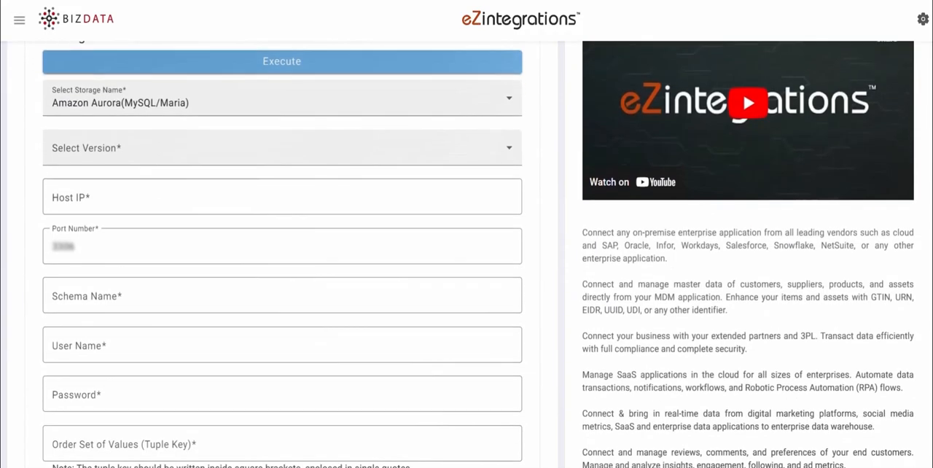
{"action": "left_click", "coordinate": [374, 88]}
{"action": "left_click", "coordinate": [350, 250]}
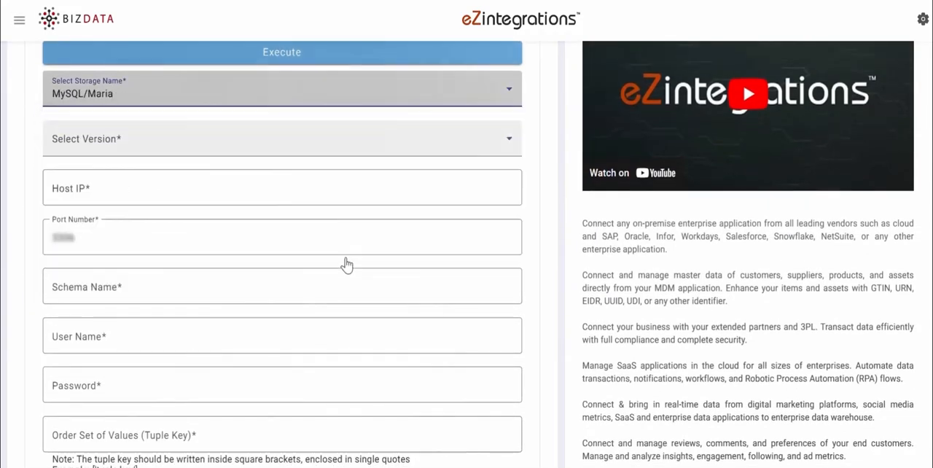
{"action": "left_click", "coordinate": [343, 138]}
{"action": "left_click", "coordinate": [335, 179]}
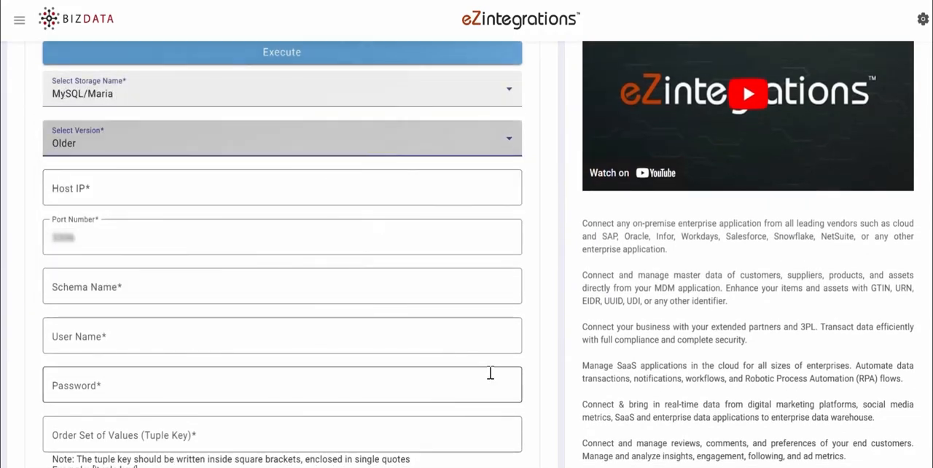
Enter the database host IP, schema name, user name and password, and set the target's tuple key to ['tabledata'].
{"action": "left_click", "coordinate": [56, 186]}
{"action": "type", "text": "192.67.14.3"}
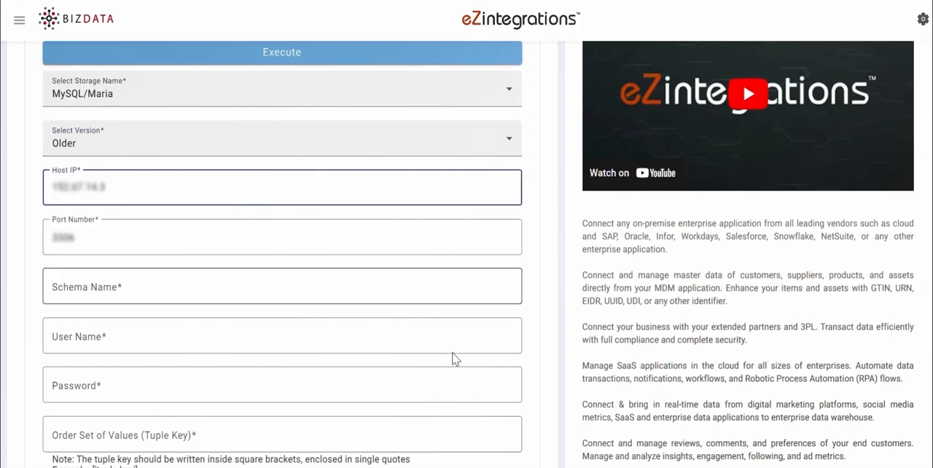
{"action": "left_click", "coordinate": [308, 294]}
{"action": "key", "text": "ctrl+v"}
{"action": "left_click", "coordinate": [79, 330]}
{"action": "key", "text": "ctrl+v"}
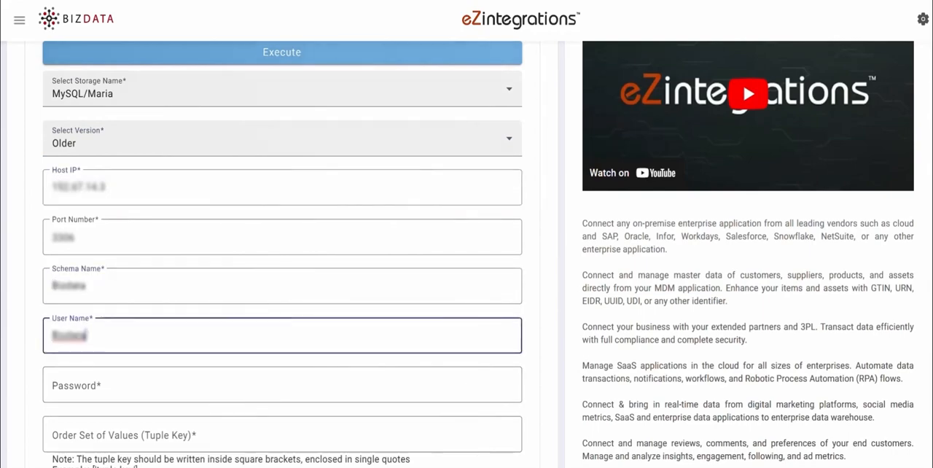
{"action": "left_click", "coordinate": [188, 387]}
{"action": "key", "text": "ctrl+v"}
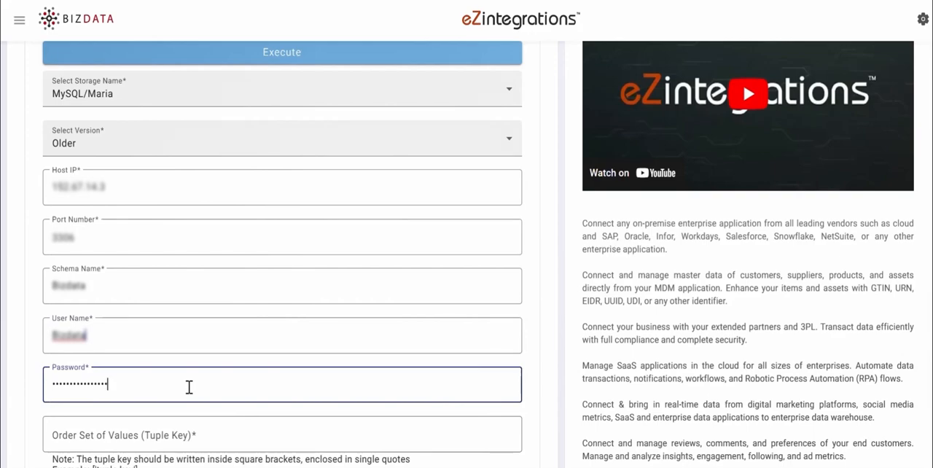
{"action": "left_click", "coordinate": [131, 436]}
{"action": "type", "text": "['tabledata']"}
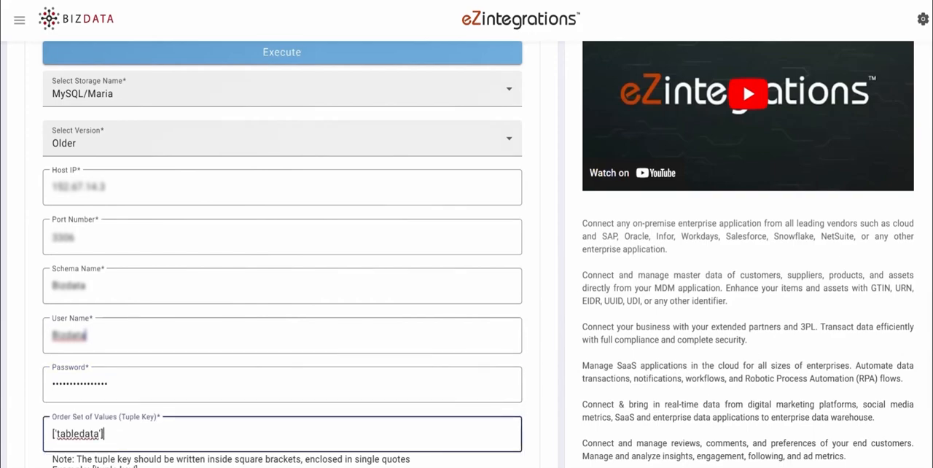
Enter and execute the SQL statement inserting id, Name, Email_id and Phone_number into Bizdata.salesforce_users, and check the response.
{"action": "scroll", "coordinate": [466, 255], "scroll_direction": "down", "scroll_amount": 6}
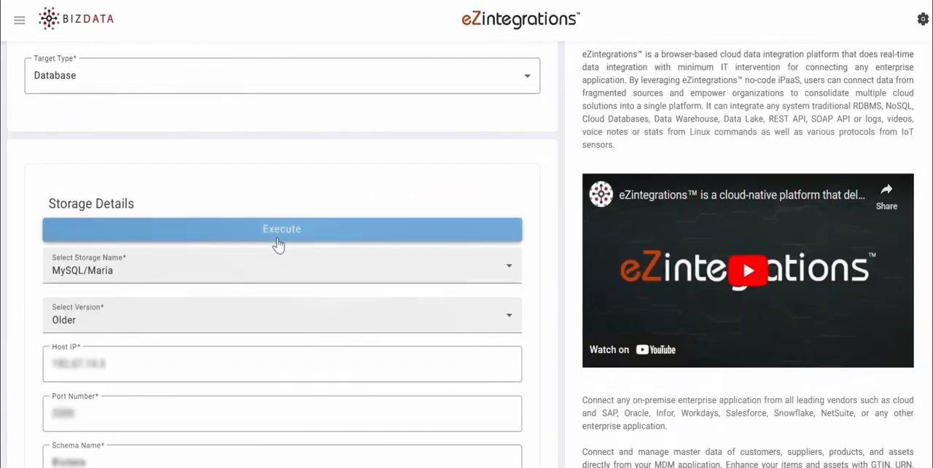
{"action": "left_click", "coordinate": [283, 239]}
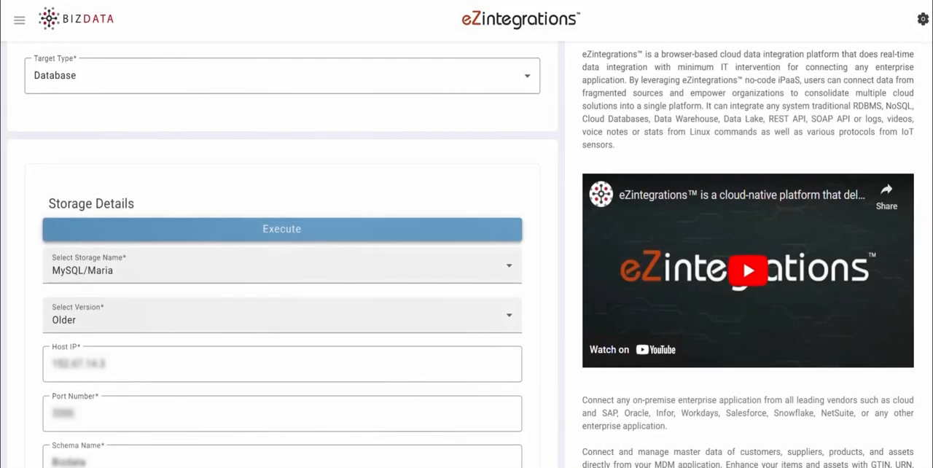
{"action": "scroll", "coordinate": [283, 239], "scroll_direction": "down", "scroll_amount": 3}
{"action": "scroll", "coordinate": [487, 254], "scroll_direction": "down", "scroll_amount": 5}
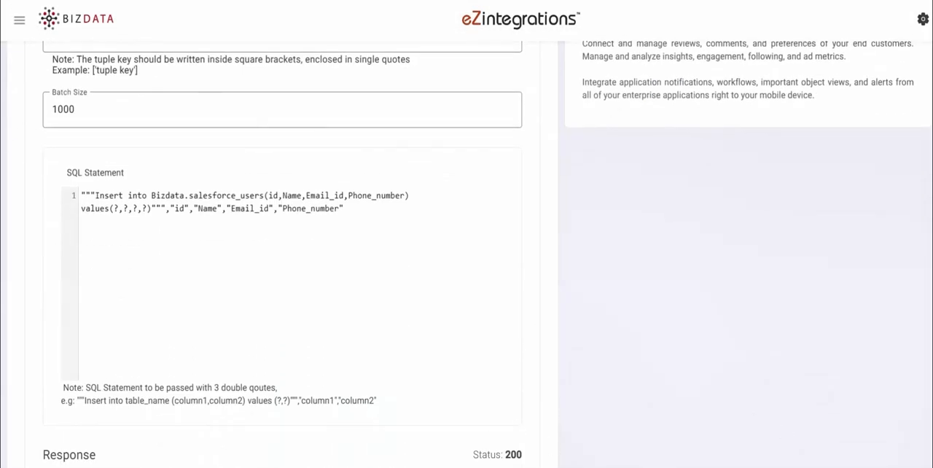
Continue to the summary stage, name the bridge "Salesforce to MySQL Database" and describe it as "Fetching customer information from Salesforce and inserting it into MySQL Database.".
{"action": "scroll", "coordinate": [506, 360], "scroll_direction": "down", "scroll_amount": 5}
{"action": "left_click", "coordinate": [540, 373]}
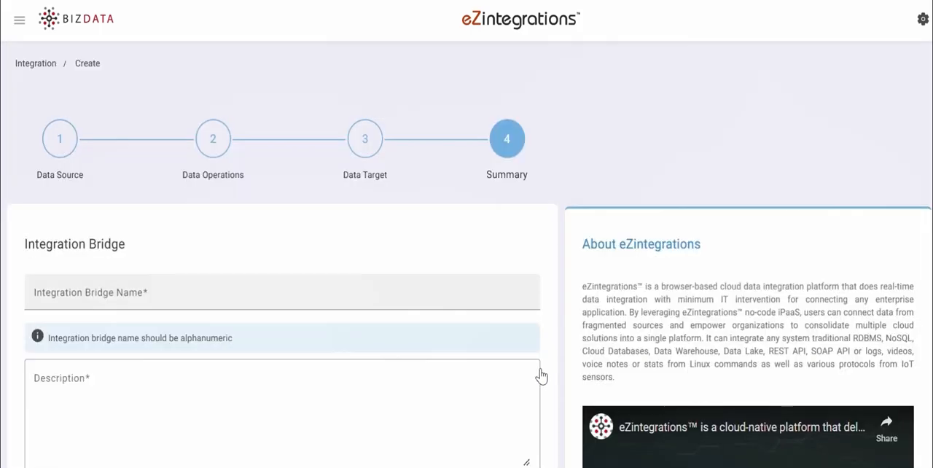
{"action": "left_click", "coordinate": [79, 295]}
{"action": "type", "text": "Salesforce to MySQL Database"}
{"action": "left_click", "coordinate": [469, 376]}
{"action": "type", "text": "Fetching customer information from Salesforce and inserting it into MySQL Database"}
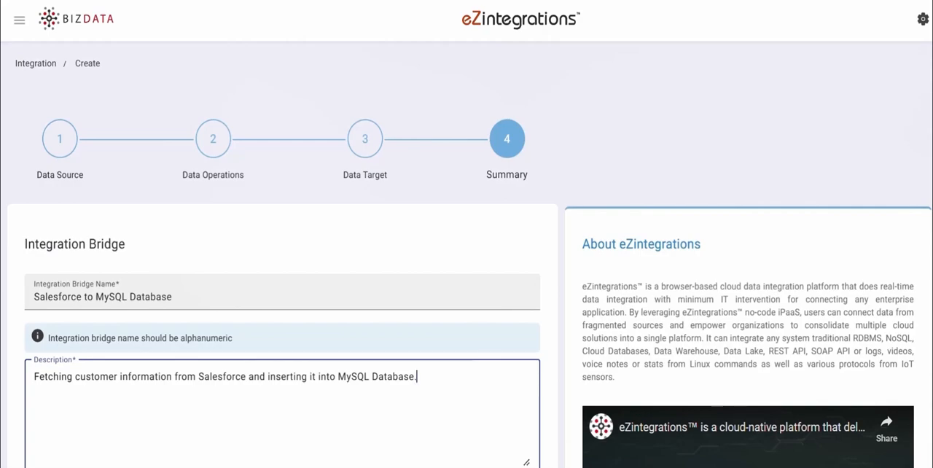
{"action": "scroll", "coordinate": [503, 340], "scroll_direction": "down", "scroll_amount": 6}
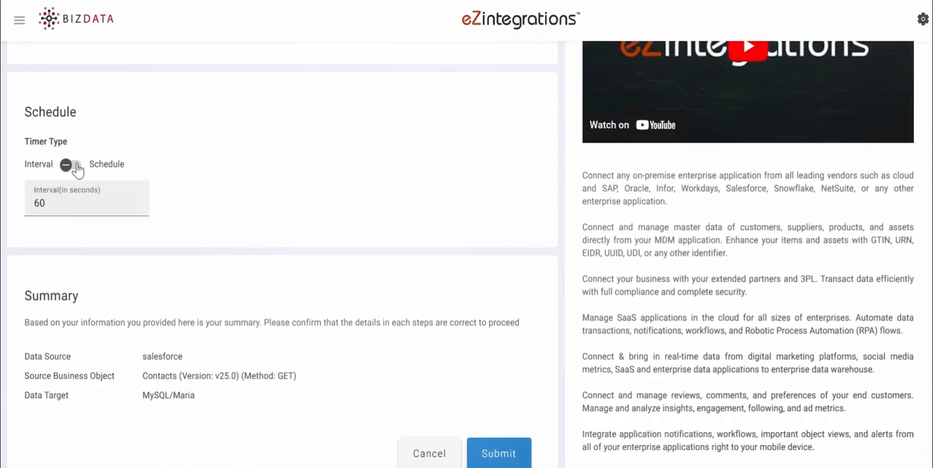
{"action": "left_click", "coordinate": [76, 167]}
{"action": "left_click", "coordinate": [64, 202]}
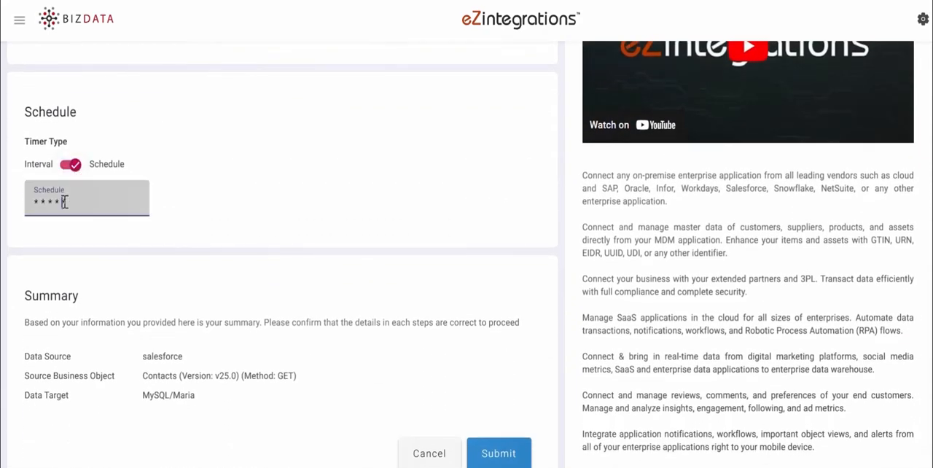
{"action": "left_click", "coordinate": [64, 201]}
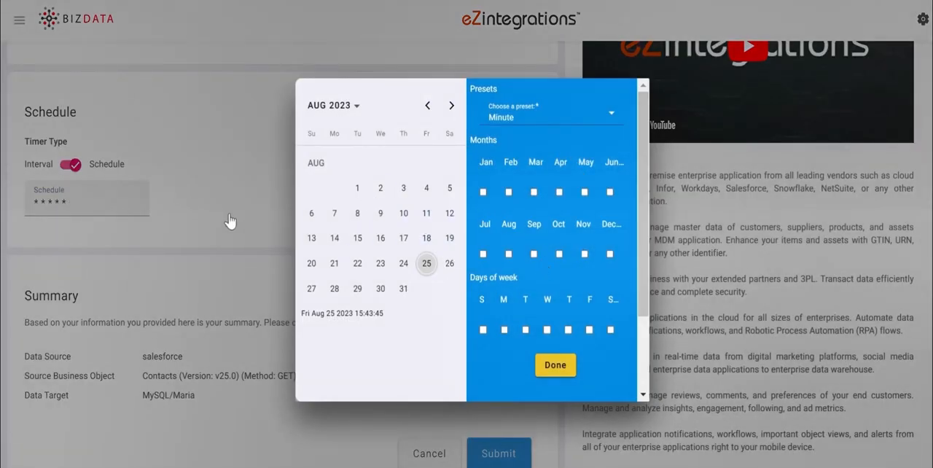
{"action": "left_click", "coordinate": [114, 176]}
{"action": "left_click", "coordinate": [70, 166]}
Set the bridge's timer interval to 6000 seconds and submit the integration bridge.
{"action": "left_click", "coordinate": [58, 203]}
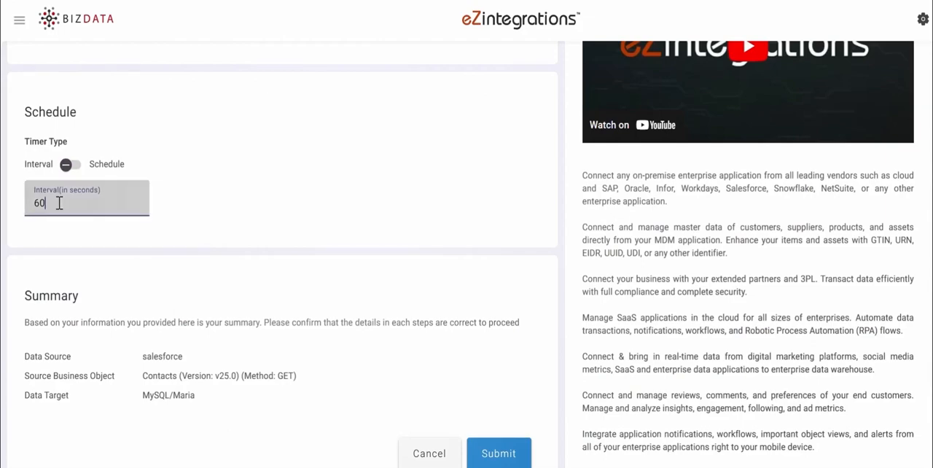
{"action": "type", "text": "00"}
{"action": "left_click", "coordinate": [513, 455]}
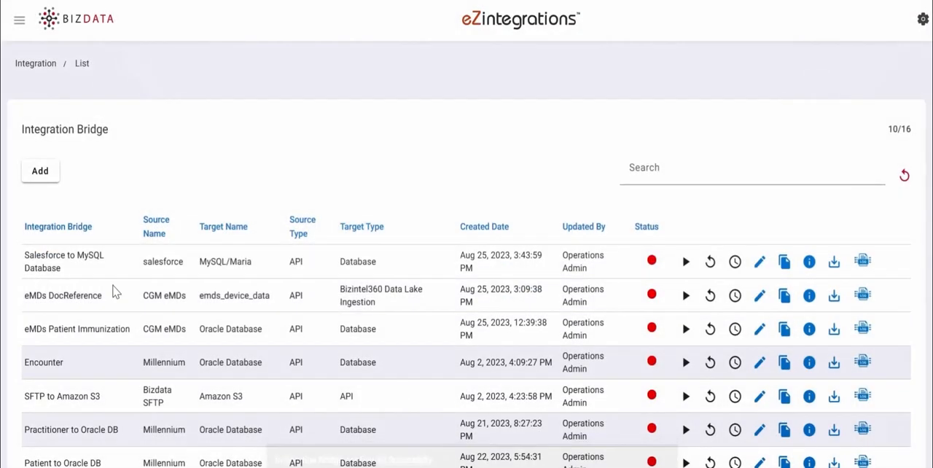
Start the Salesforce to MySQL Database bridge and open its live streaming logs.
{"action": "left_click", "coordinate": [685, 263]}
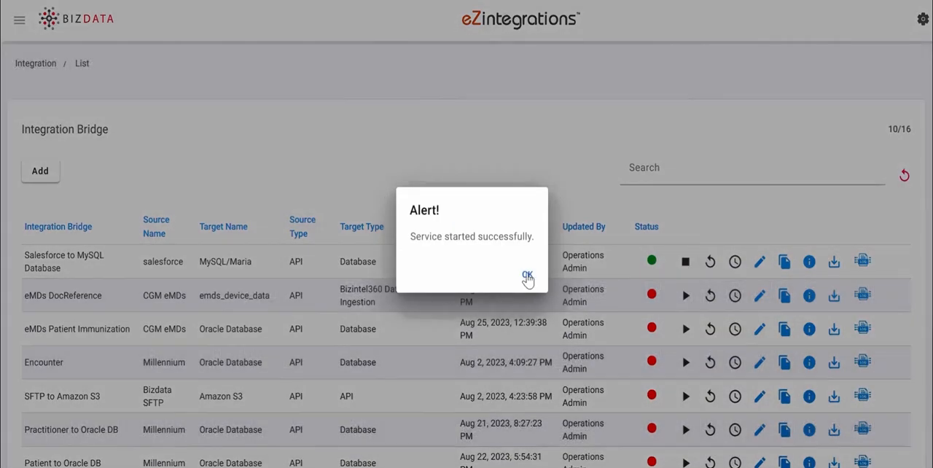
{"action": "left_click", "coordinate": [527, 275]}
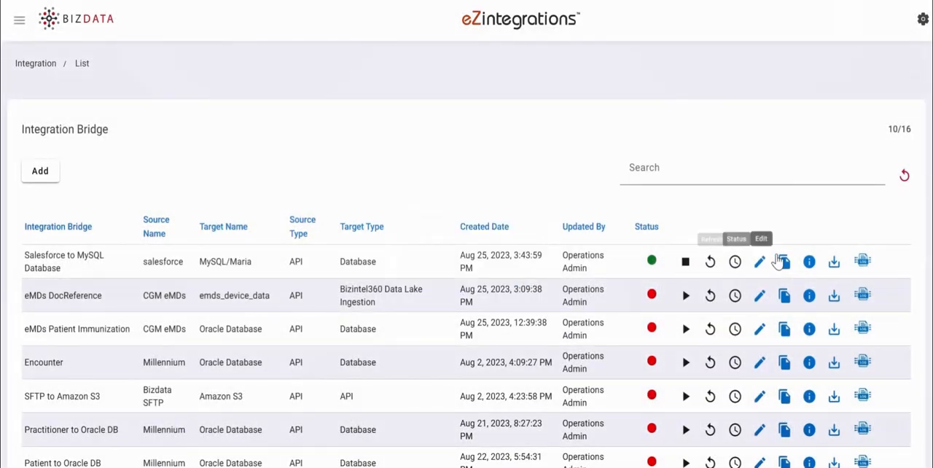
{"action": "left_click", "coordinate": [863, 262]}
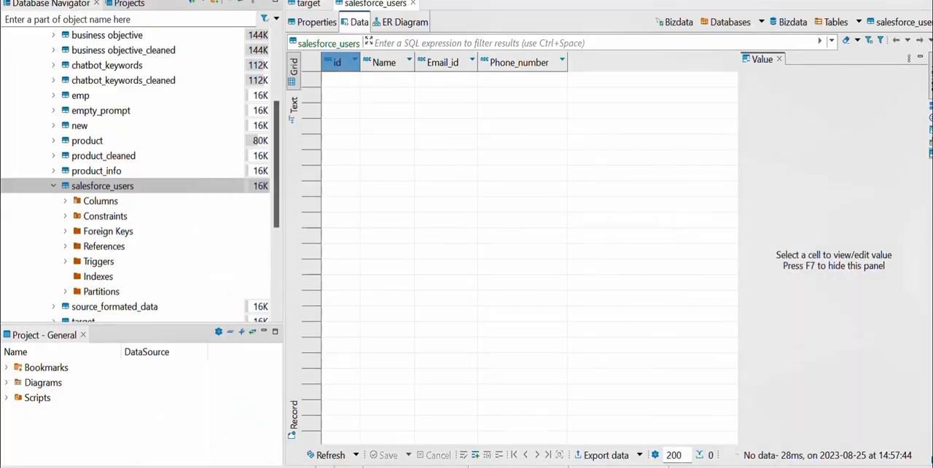
In the database client, refresh the salesforce_users table data and look through the rows to its end.
{"action": "left_click", "coordinate": [314, 453]}
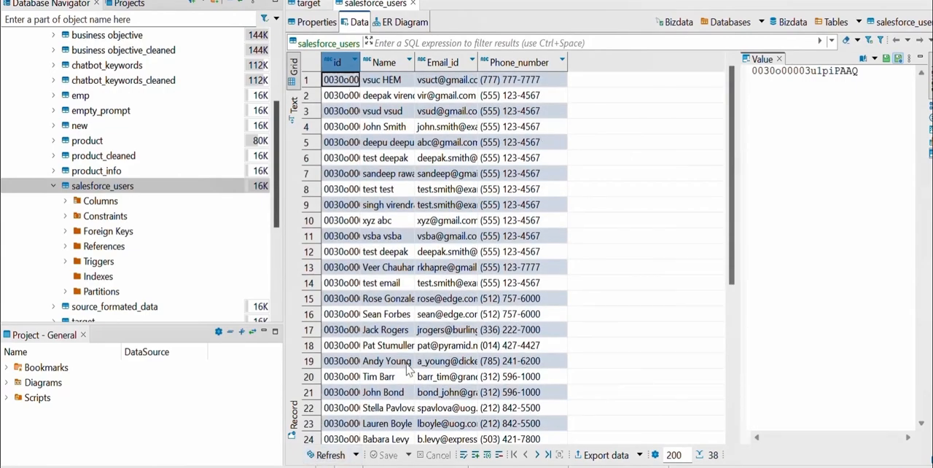
{"action": "left_click_drag", "start_coordinate": [731, 256], "coordinate": [757, 408]}
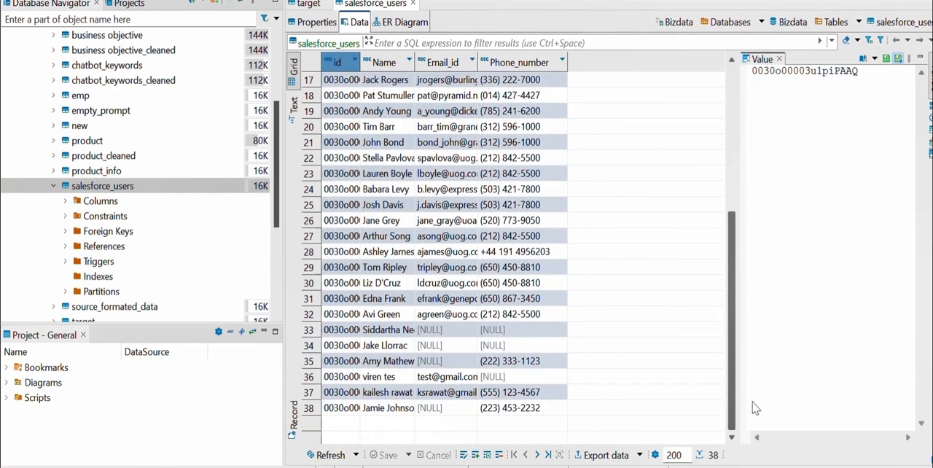